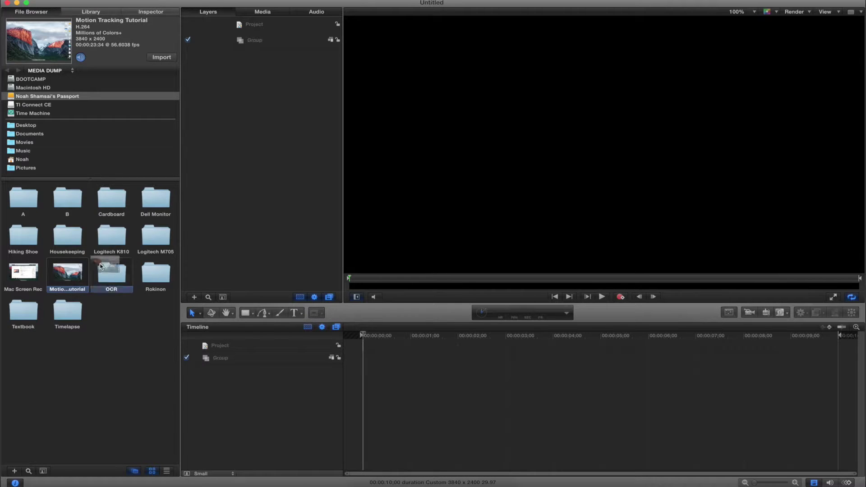
# Add the Motion Tracking Tutorial clip to the Layers list and fit the canvas view.
pyautogui.moveTo(63, 273); pyautogui.dragTo(394, 364)
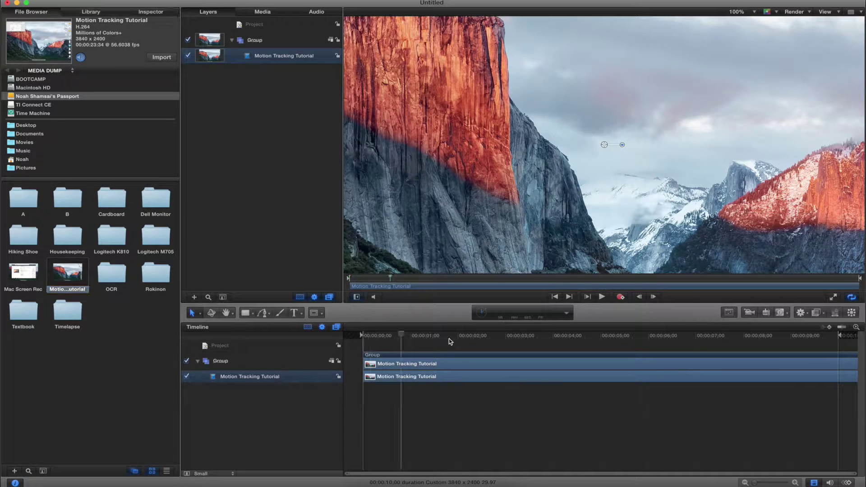
pyautogui.moveTo(364, 336); pyautogui.dragTo(643, 336)
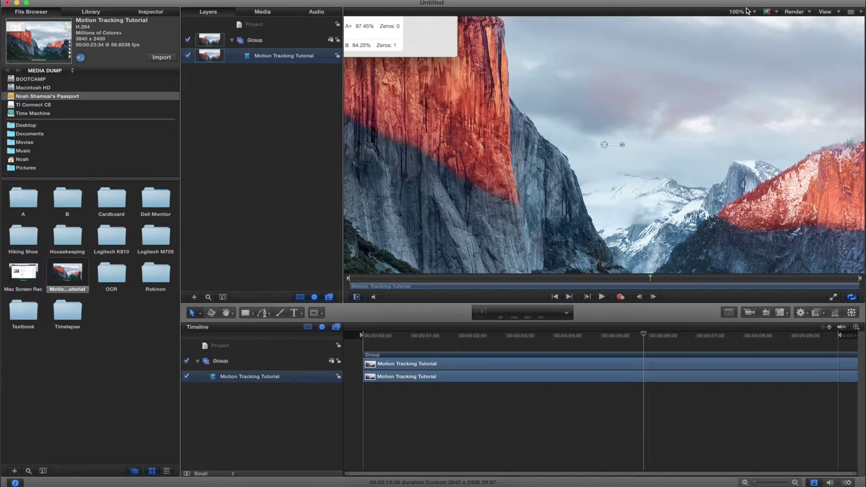
pyautogui.click(736, 12)
pyautogui.click(746, 27)
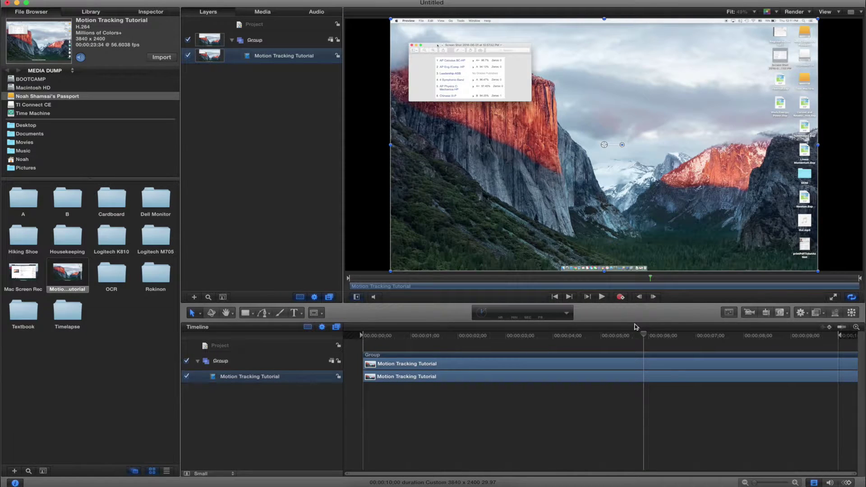
# Scrub through the clip to preview the small window's movement.
pyautogui.moveTo(643, 336)
pyautogui.mouseDown()
pyautogui.moveTo(714, 337)
pyautogui.moveTo(615, 338)
pyautogui.mouseUp()
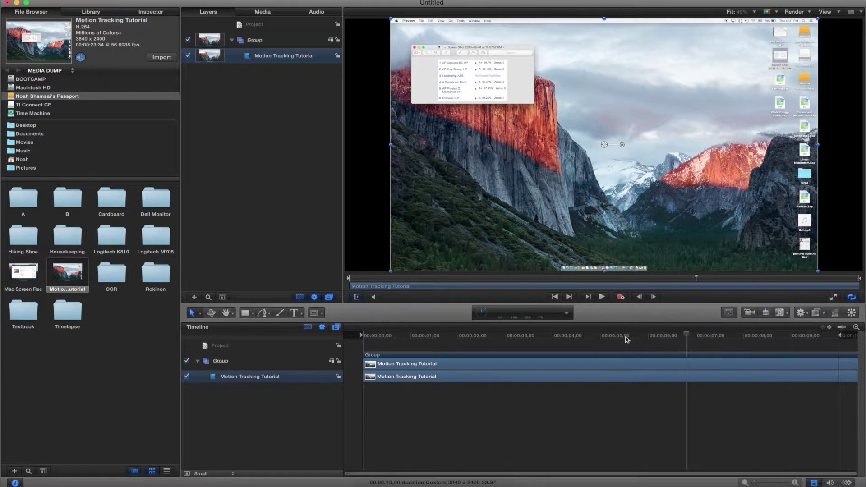
pyautogui.click(569, 336)
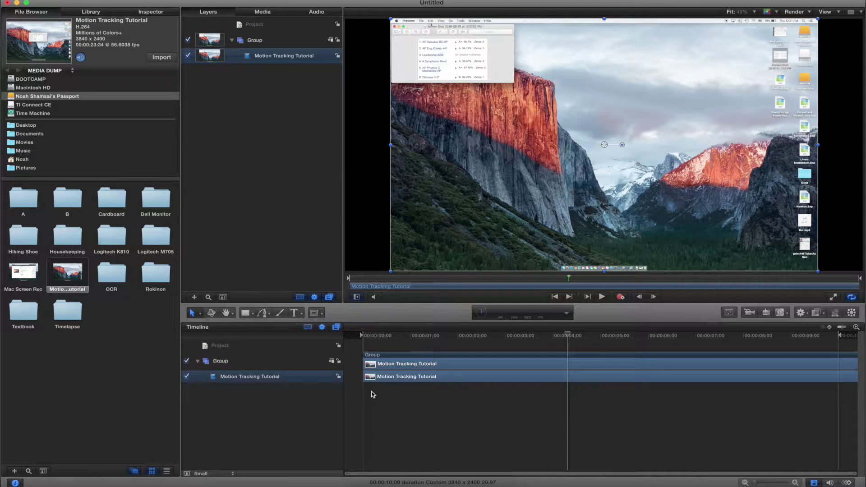
pyautogui.click(569, 336)
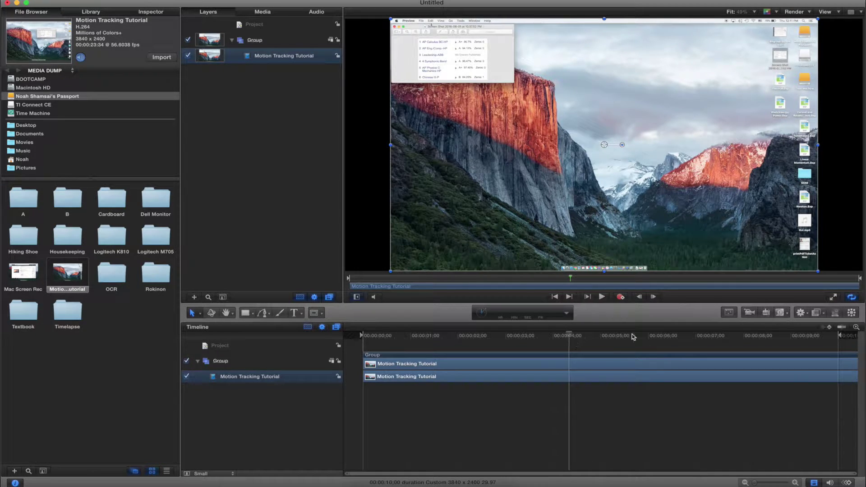
pyautogui.moveTo(633, 336)
pyautogui.mouseDown()
pyautogui.moveTo(645, 346)
pyautogui.moveTo(426, 338)
pyautogui.mouseUp()
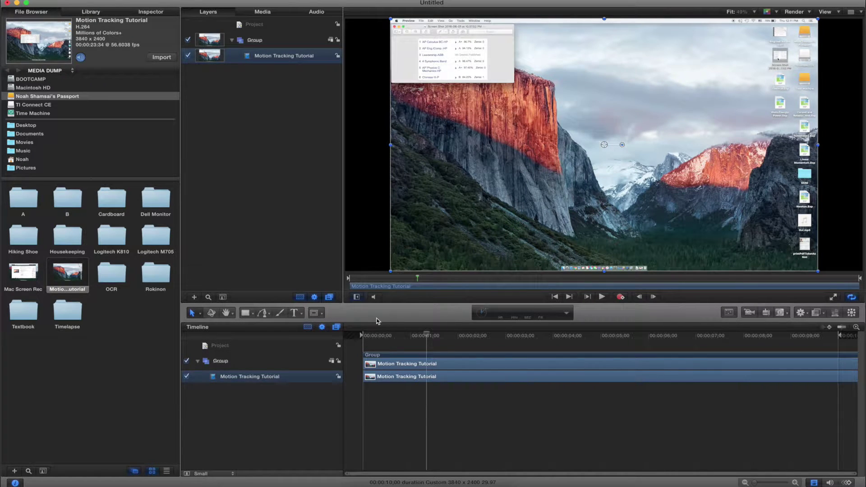
# Duplicate the Motion Tracking Tutorial layer and rename the copy 'Motion Mask'.
pyautogui.rightClick(279, 60)
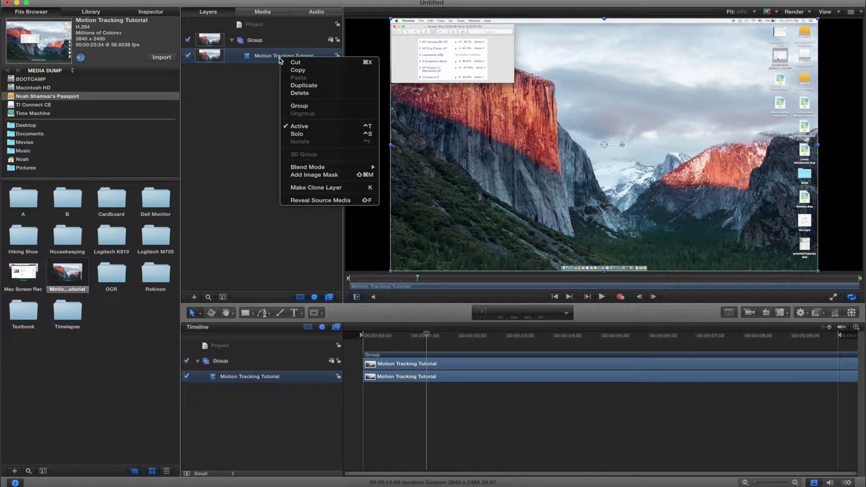
pyautogui.click(300, 87)
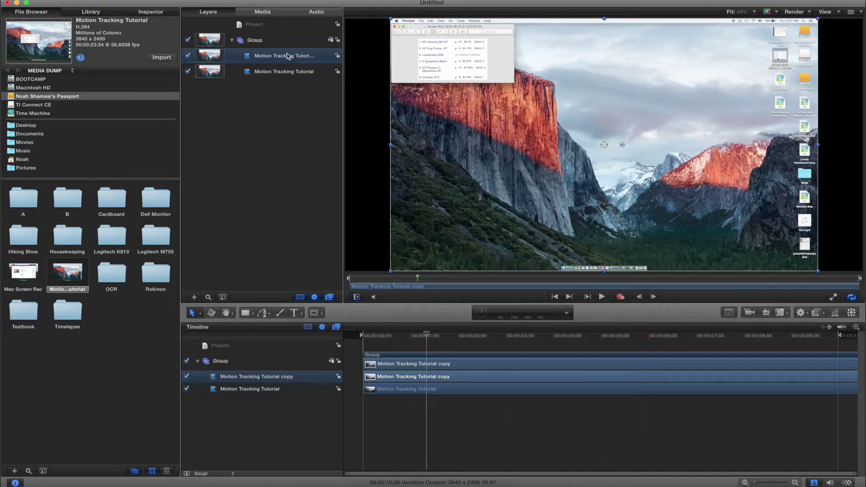
pyautogui.doubleClick(287, 57)
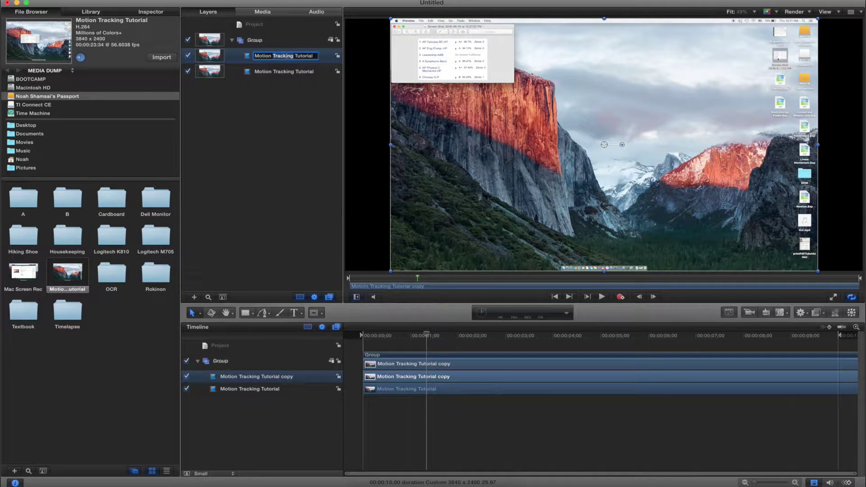
pyautogui.press('super+a')
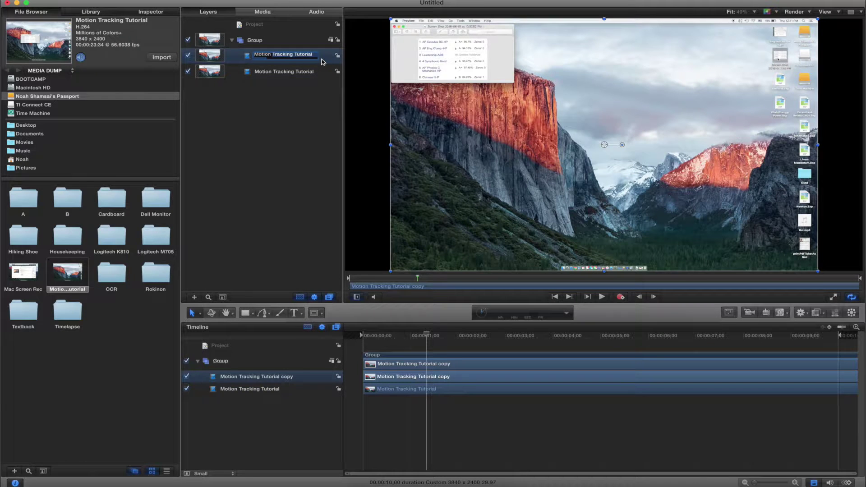
pyautogui.write('Motion Mask')
pyautogui.press('Return')
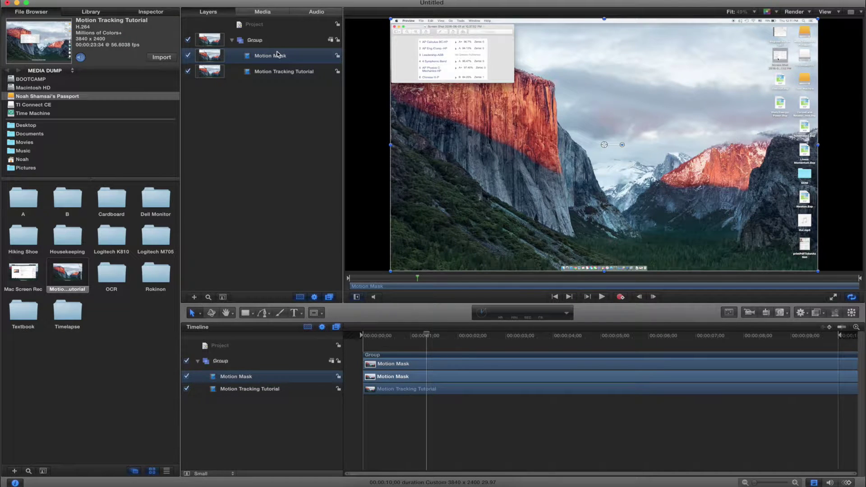
pyautogui.click(321, 316)
# Draw a Rectangle Mask over the grades column on the Motion Mask layer.
pyautogui.click(330, 328)
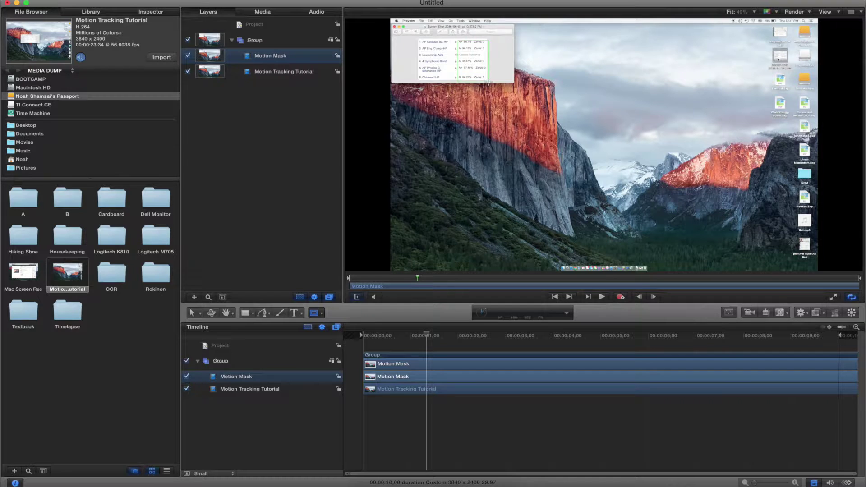
pyautogui.moveTo(456, 40); pyautogui.dragTo(494, 80)
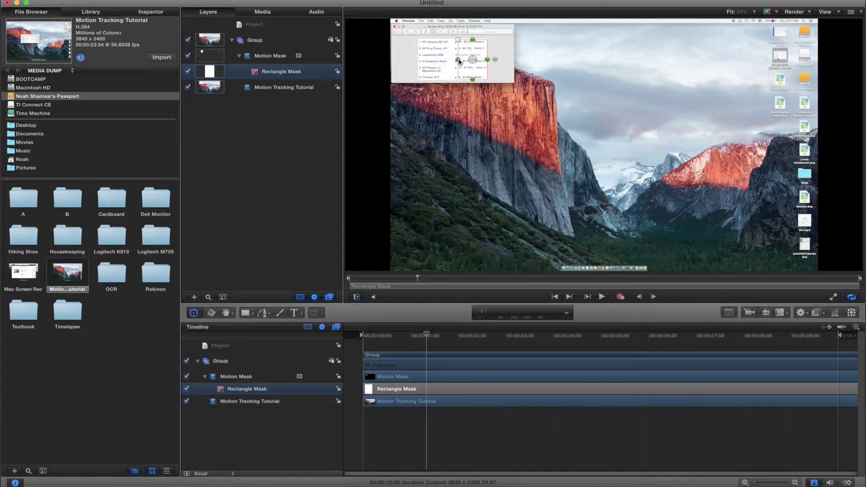
pyautogui.click(108, 13)
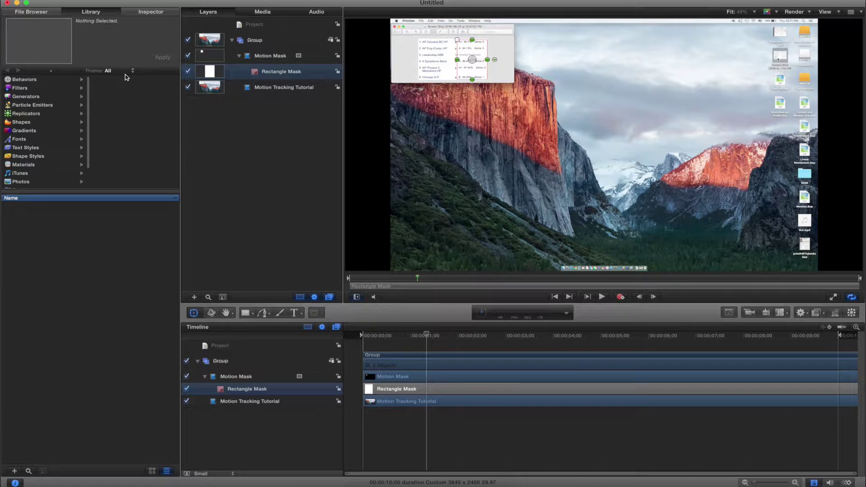
# Drag Gaussian Blur from Library Filters > Blur onto the Motion Mask layer.
pyautogui.click(38, 89)
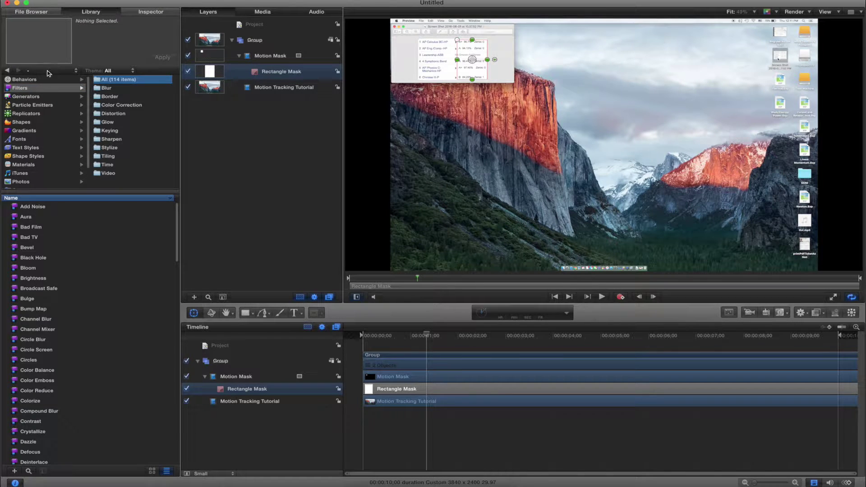
pyautogui.click(108, 89)
pyautogui.click(46, 258)
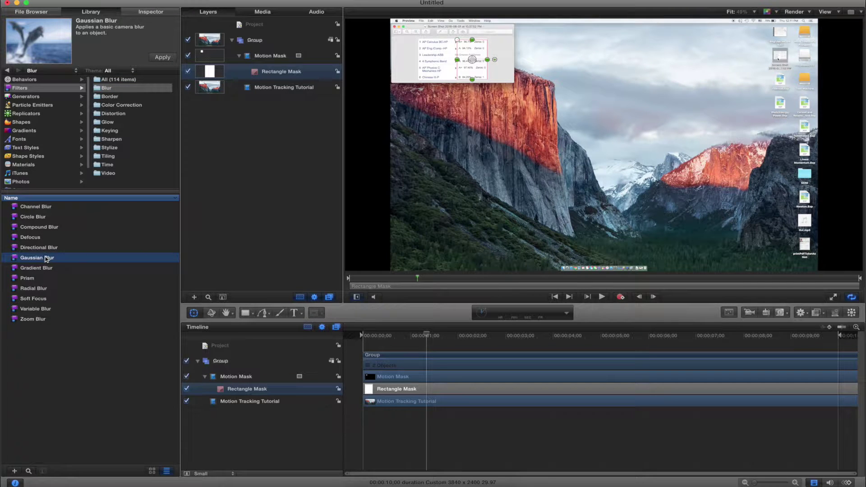
pyautogui.moveTo(47, 258); pyautogui.dragTo(268, 59)
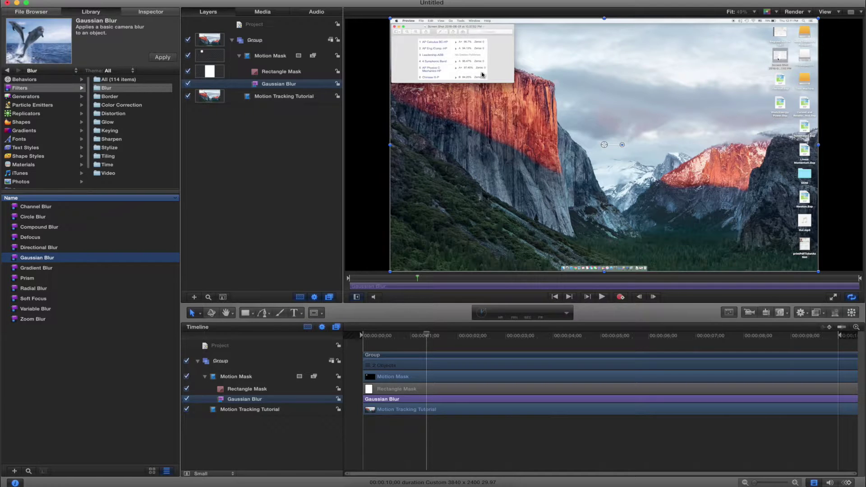
pyautogui.click(151, 12)
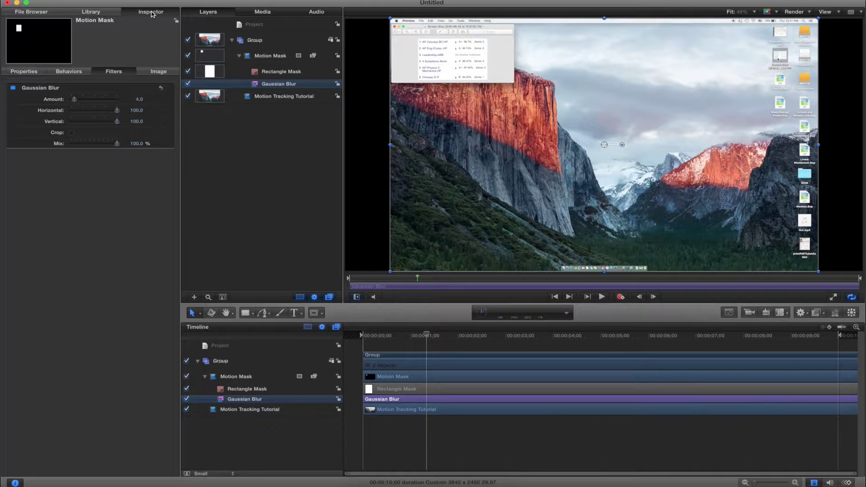
# Set the Motion Mask's Gaussian Blur Amount to 64.
pyautogui.moveTo(74, 102); pyautogui.dragTo(118, 102)
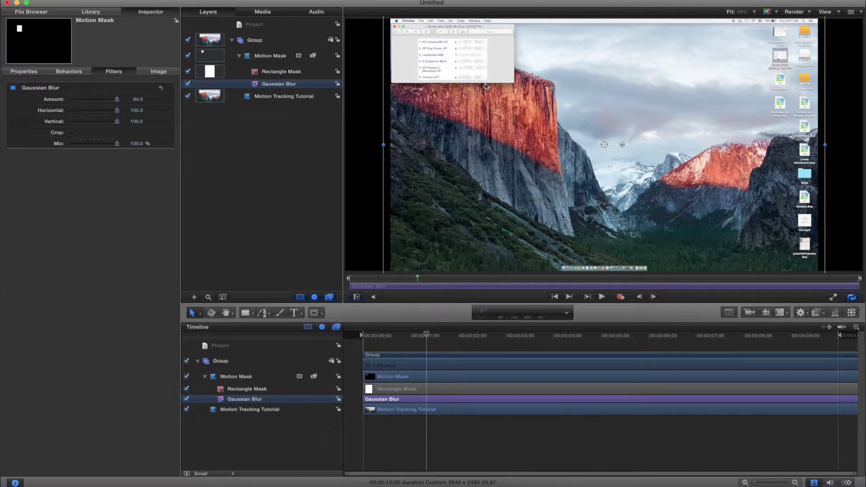
pyautogui.click(291, 101)
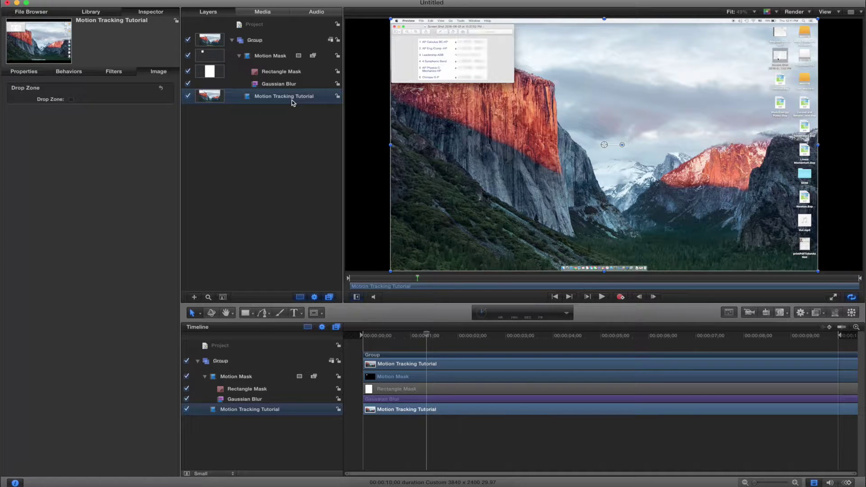
# Add the Analyze Motion behavior to the Motion Tracking Tutorial layer.
pyautogui.click(91, 13)
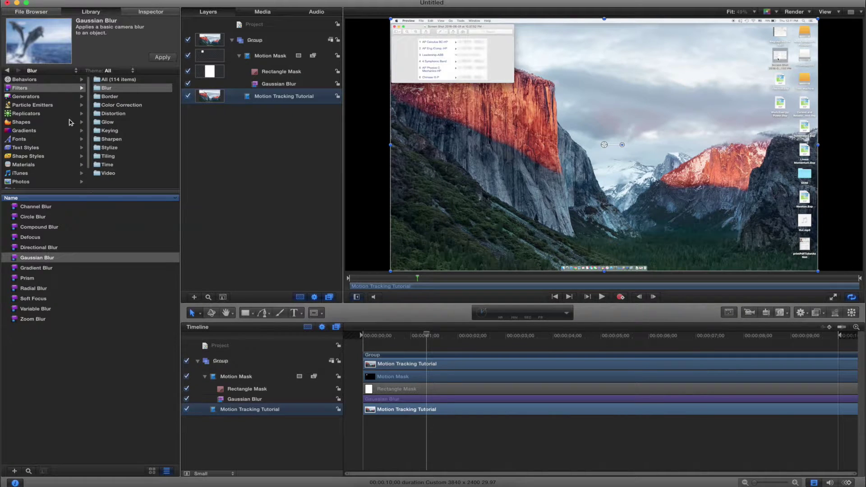
pyautogui.click(55, 82)
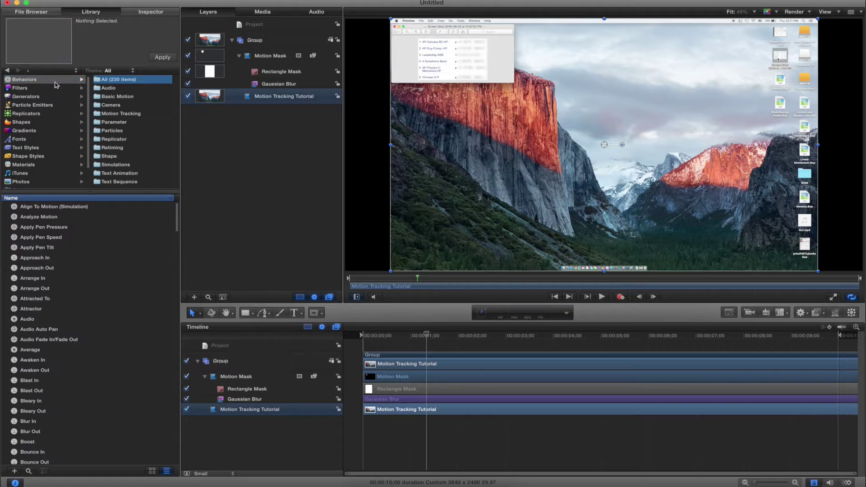
pyautogui.click(121, 114)
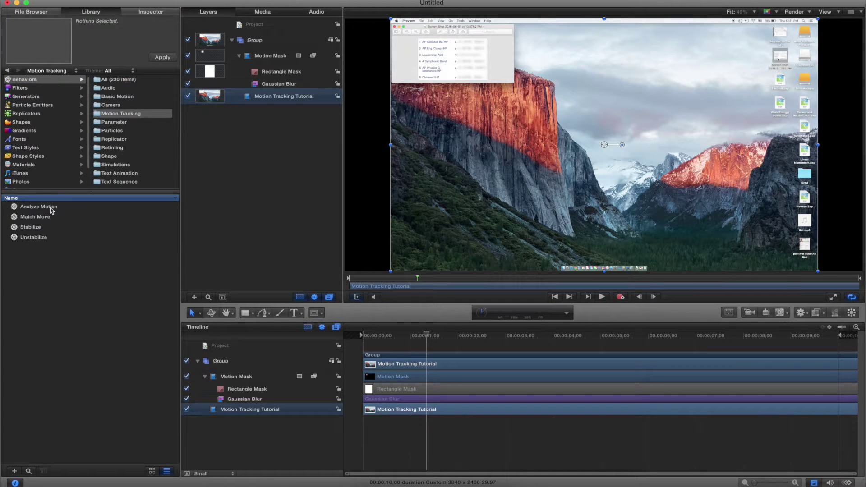
pyautogui.moveTo(50, 210); pyautogui.dragTo(128, 191)
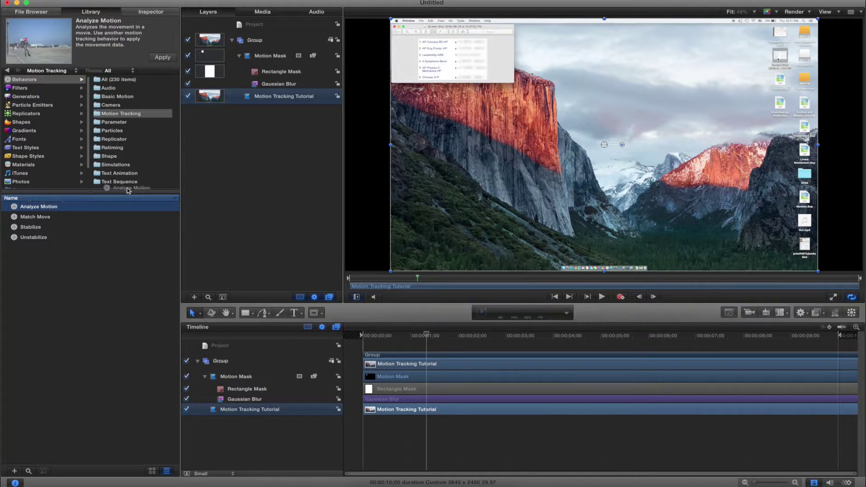
pyautogui.moveTo(127, 191); pyautogui.dragTo(264, 101)
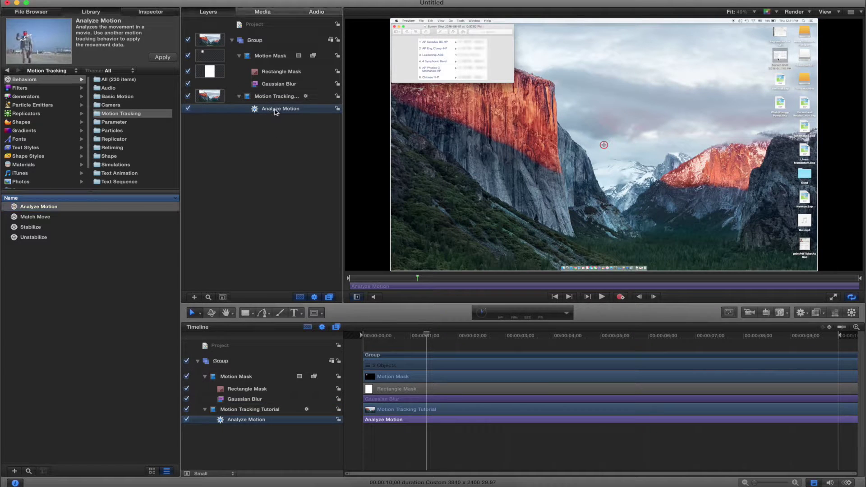
pyautogui.click(148, 14)
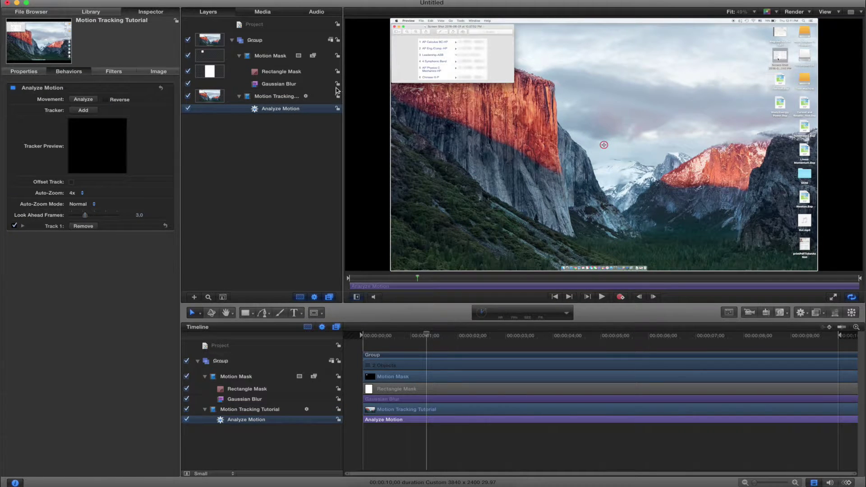
# Place the Track 1 point on the Preview window's top-left corner and start analysis.
pyautogui.moveTo(604, 145); pyautogui.dragTo(427, 76)
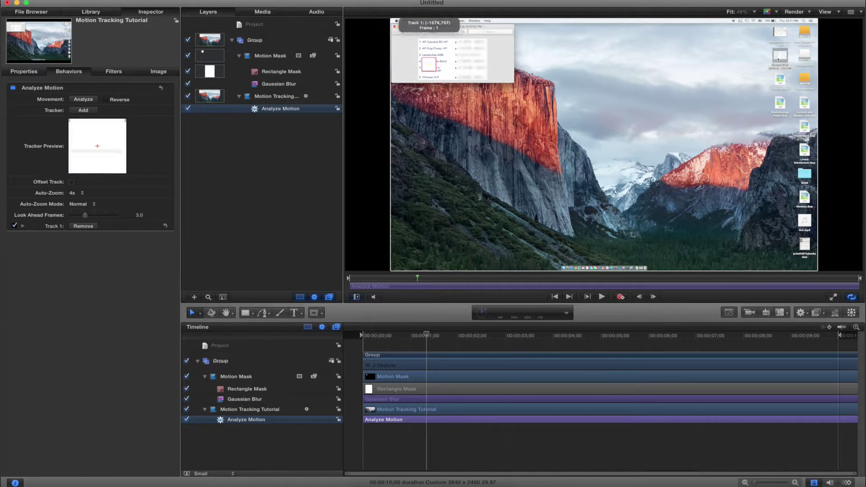
pyautogui.moveTo(428, 76)
pyautogui.mouseDown()
pyautogui.moveTo(414, 40)
pyautogui.moveTo(439, 42)
pyautogui.moveTo(420, 42)
pyautogui.mouseUp()
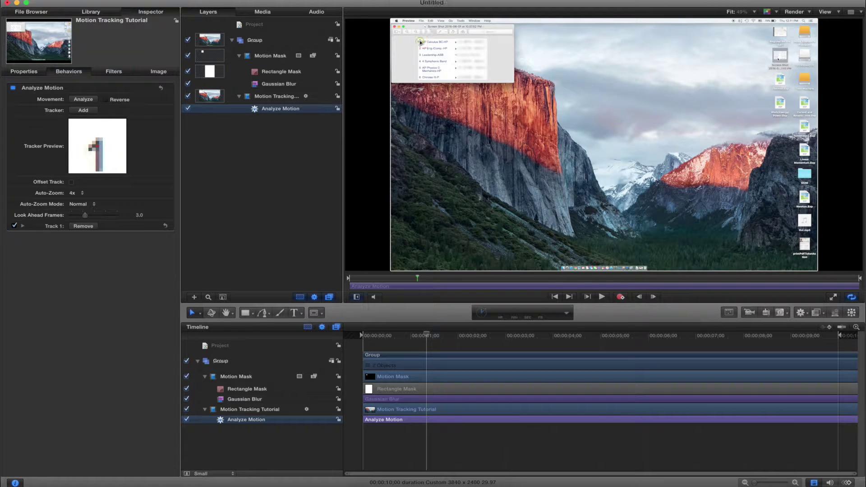
pyautogui.click(86, 100)
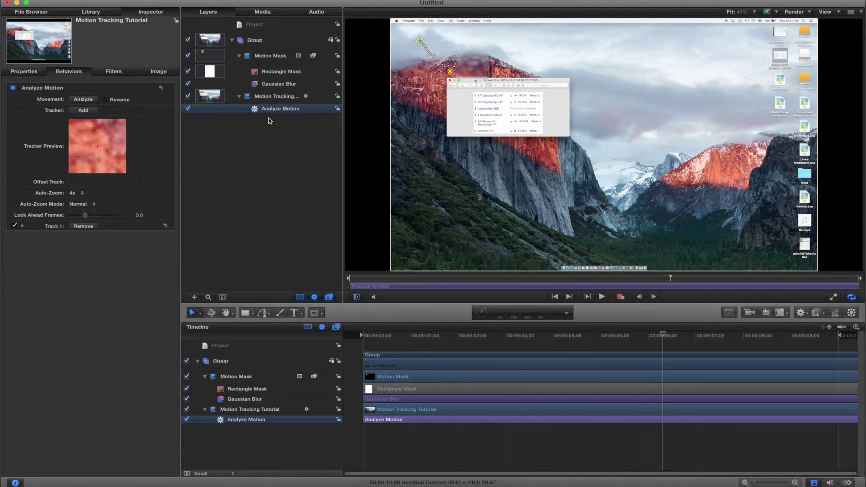
# Rewind the playhead to near the start of the analysed clip.
pyautogui.click(436, 335)
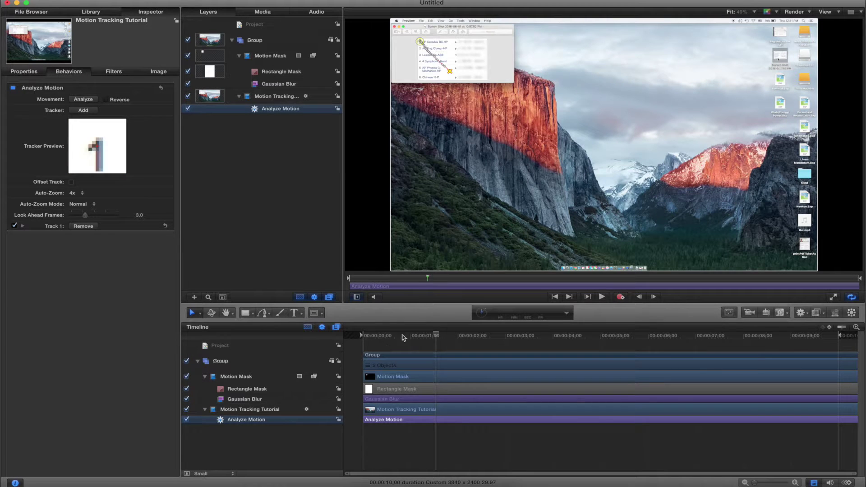
pyautogui.click(385, 336)
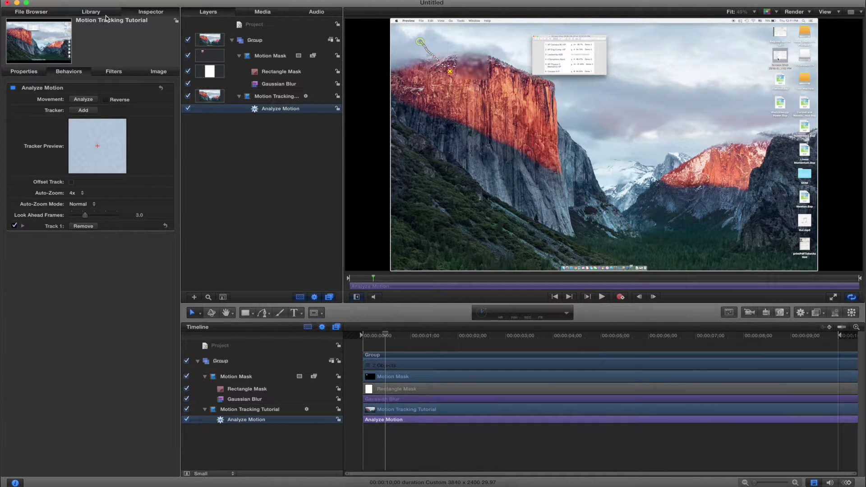
# Apply Match Move to the Motion Mask group, sourcing Motion Tracking Tutorial: Analyze Motion.
pyautogui.click(91, 11)
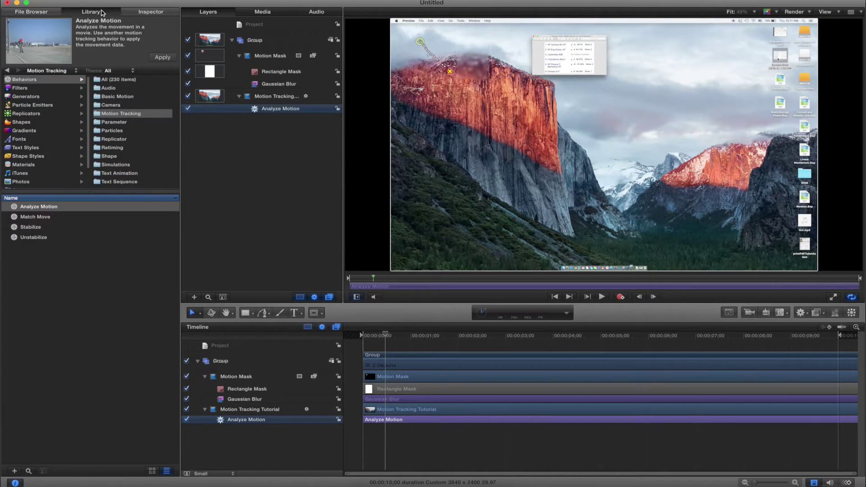
pyautogui.click(35, 217)
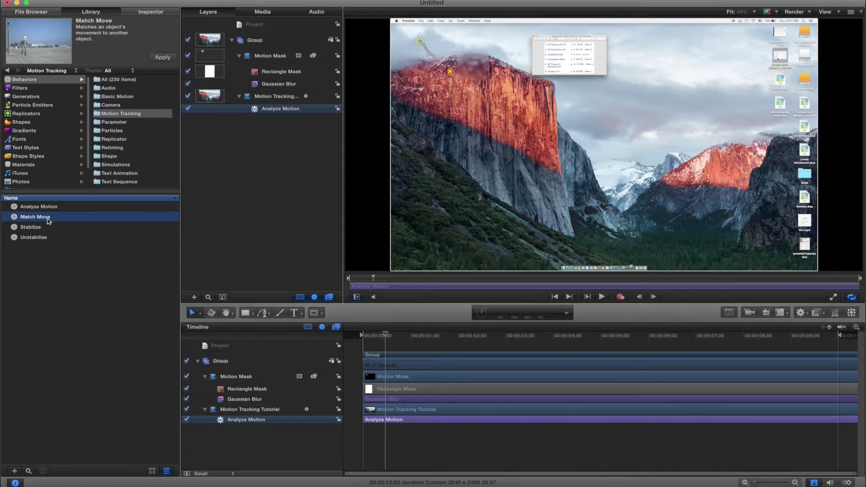
pyautogui.moveTo(41, 216); pyautogui.dragTo(298, 55)
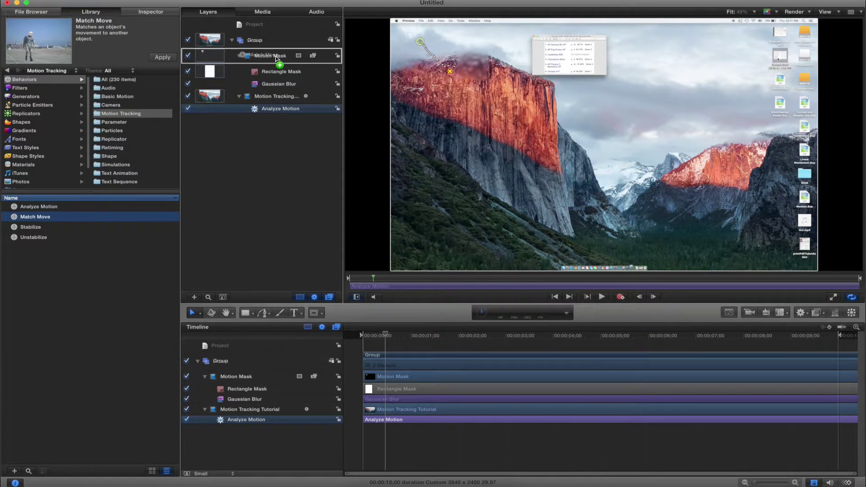
pyautogui.moveTo(298, 54); pyautogui.dragTo(277, 61)
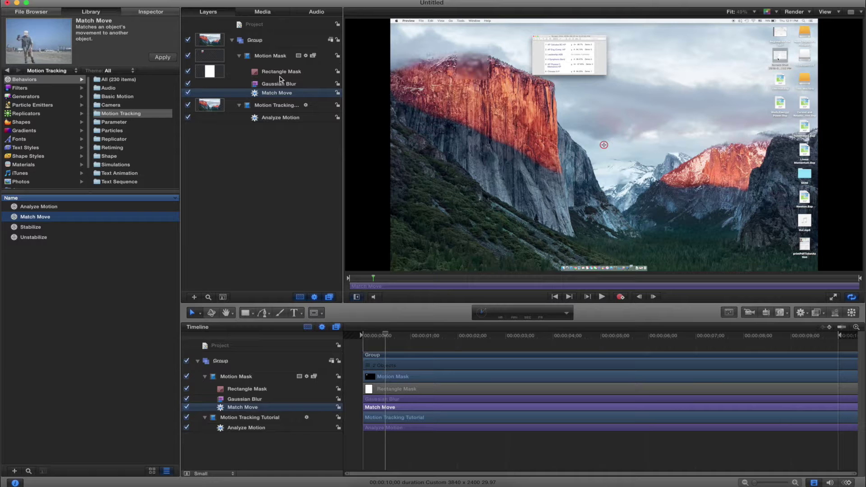
pyautogui.click(148, 12)
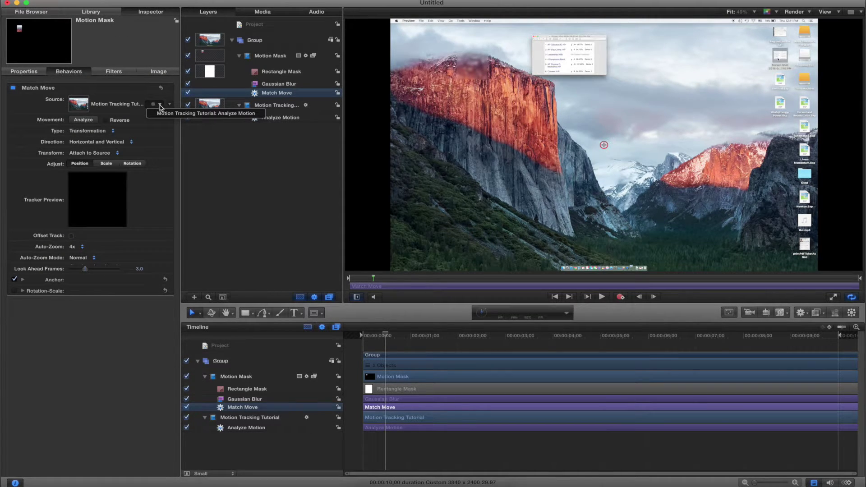
pyautogui.click(159, 114)
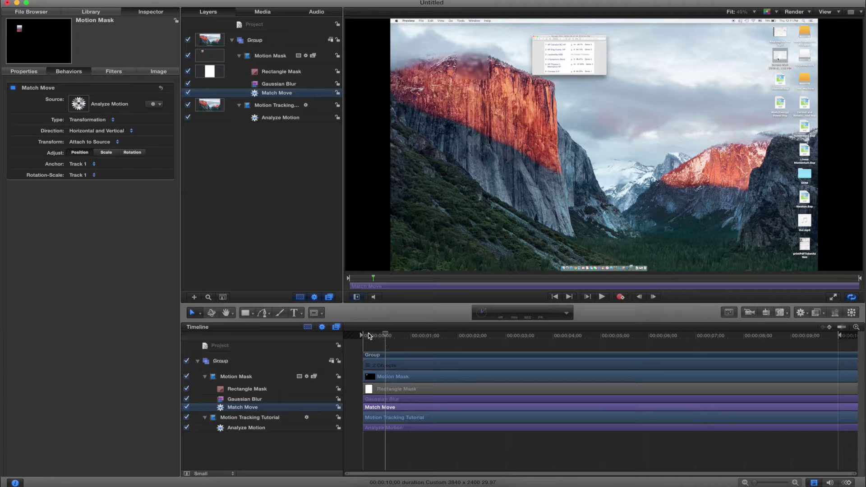
pyautogui.moveTo(368, 336); pyautogui.dragTo(352, 338)
pyautogui.press('space')
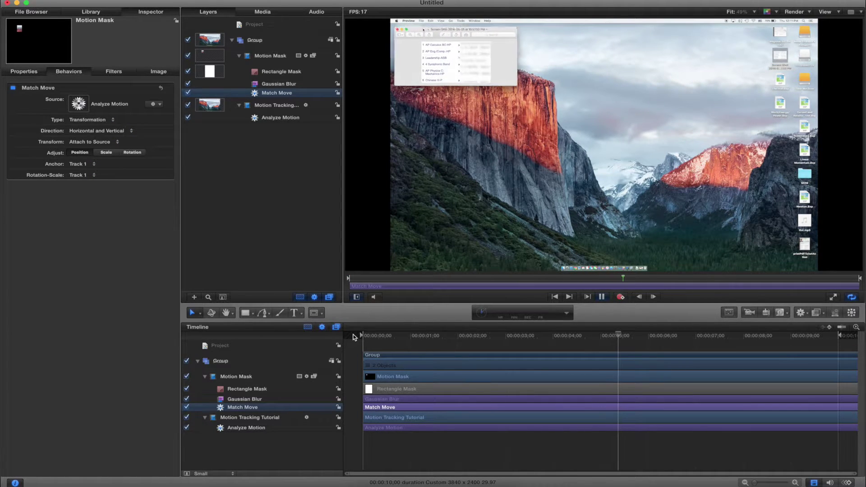
pyautogui.press('space')
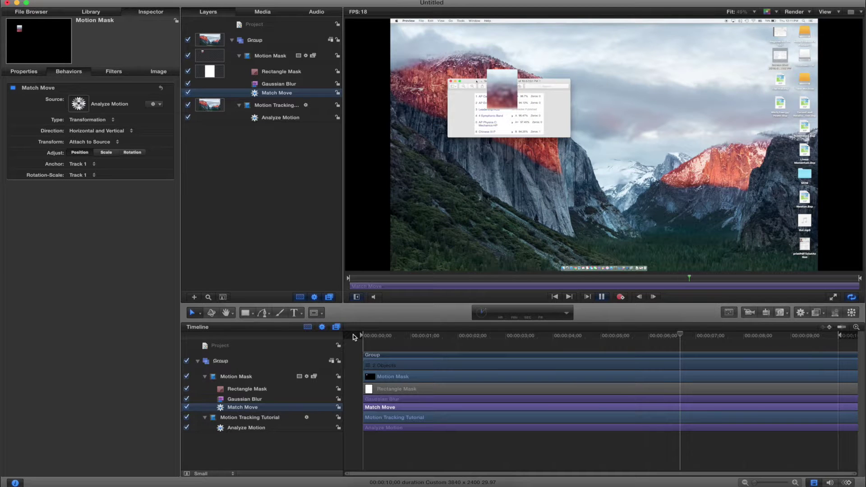
pyautogui.press('space')
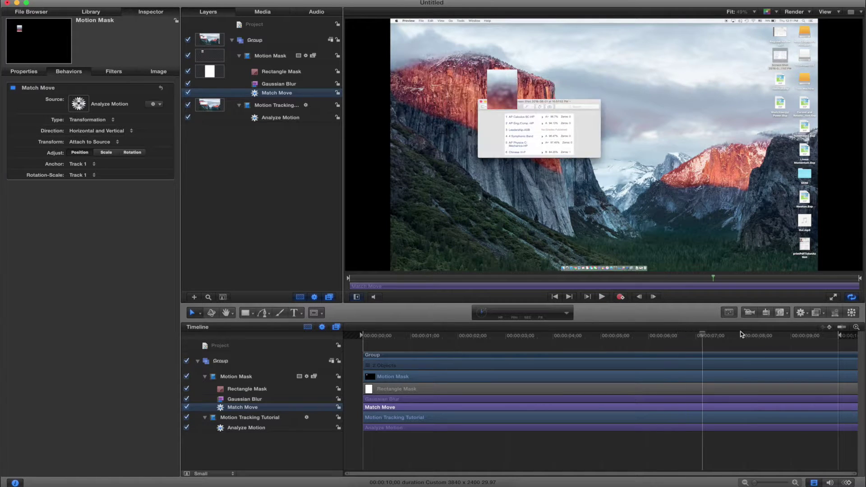
pyautogui.moveTo(710, 337); pyautogui.dragTo(573, 343)
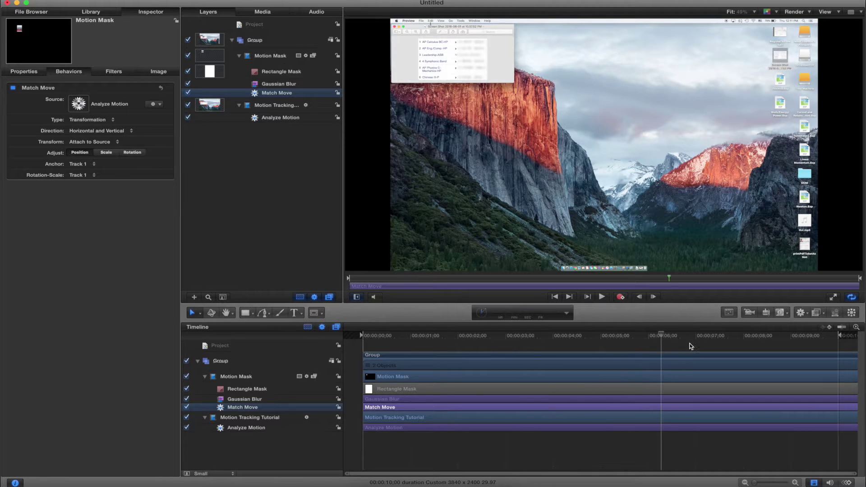
pyautogui.moveTo(591, 346)
pyautogui.mouseDown()
pyautogui.moveTo(672, 346)
pyautogui.moveTo(646, 357)
pyautogui.mouseUp()
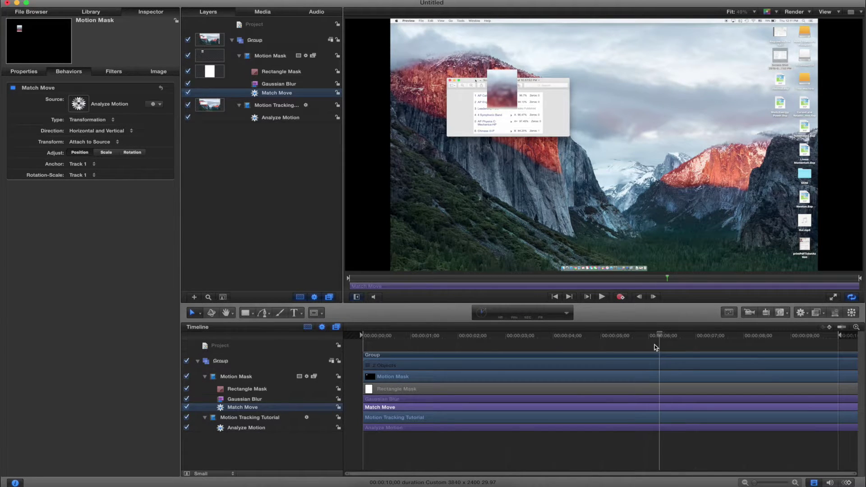
# Trim the layers to end near 6 seconds and reposition the Gaussian Blur bar.
pyautogui.click(643, 368)
pyautogui.moveTo(646, 407)
pyautogui.mouseDown()
pyautogui.moveTo(680, 417)
pyautogui.moveTo(663, 400)
pyautogui.mouseUp()
pyautogui.click(406, 428)
pyautogui.moveTo(464, 399); pyautogui.dragTo(413, 403)
pyautogui.moveTo(394, 334); pyautogui.dragTo(351, 336)
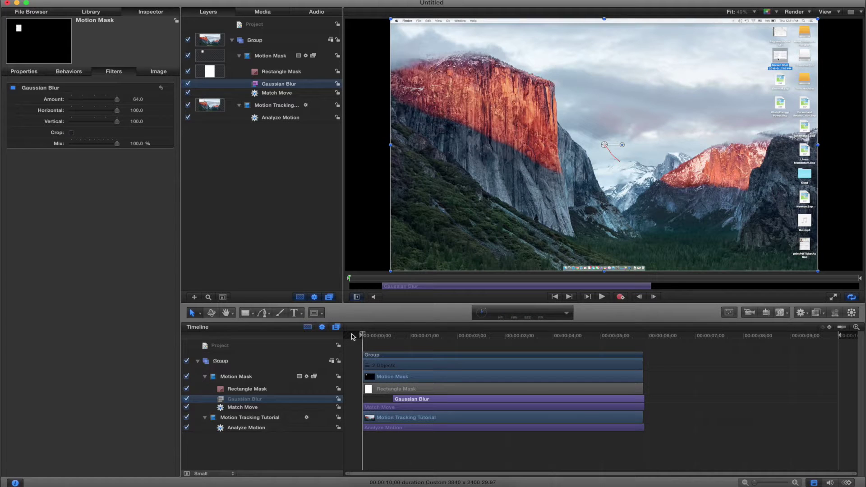
# Play back the trimmed project and review the section around four seconds.
pyautogui.press('space')
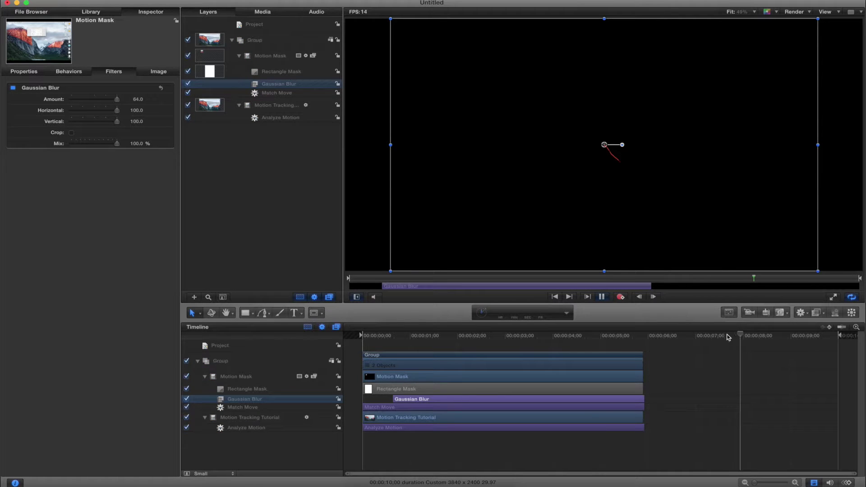
pyautogui.moveTo(728, 336); pyautogui.dragTo(573, 358)
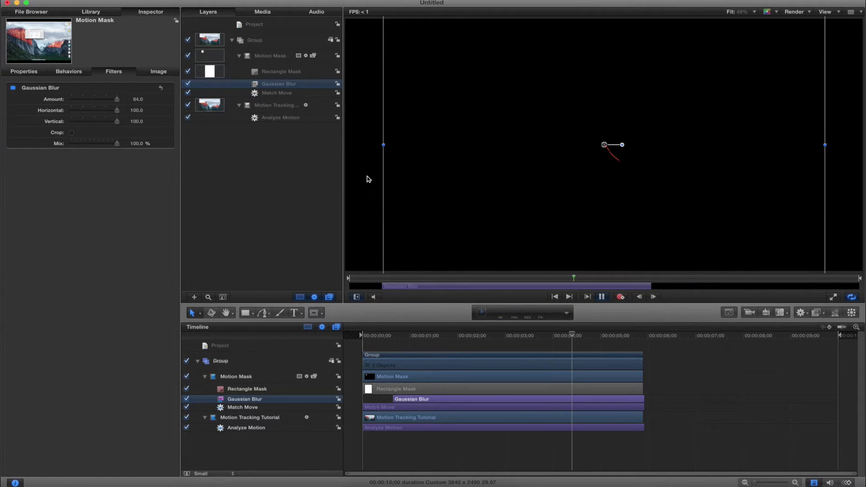
pyautogui.click(260, 57)
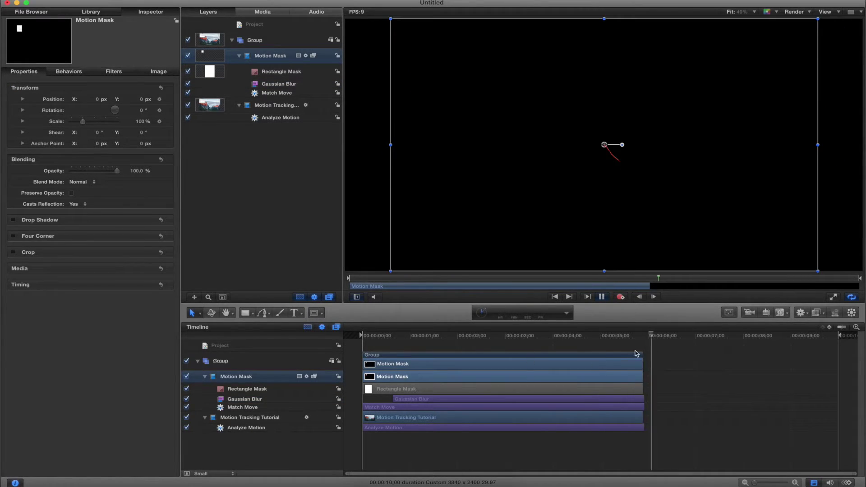
# Stop playback and browse the Library's blur filters and motion tracking behaviours.
pyautogui.press('space')
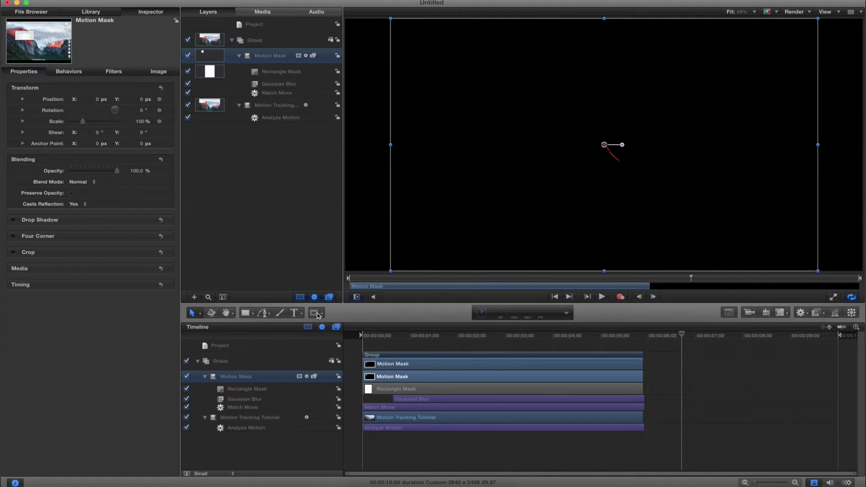
pyautogui.click(102, 12)
pyautogui.click(42, 89)
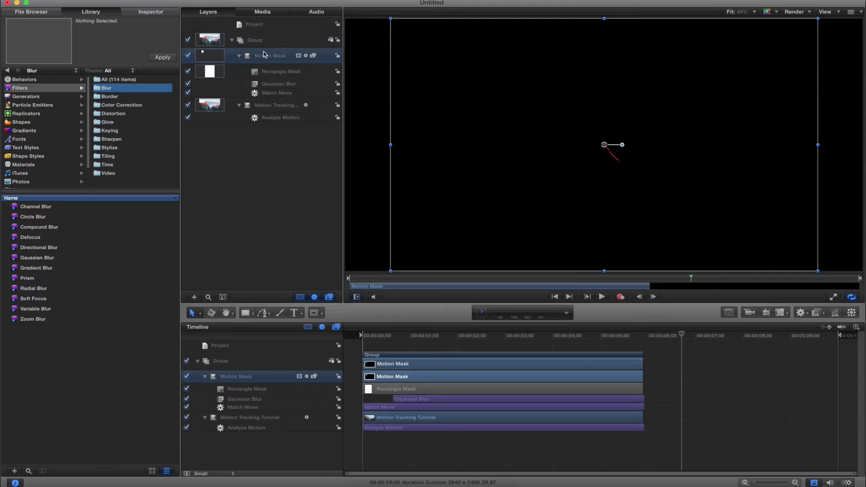
pyautogui.click(34, 80)
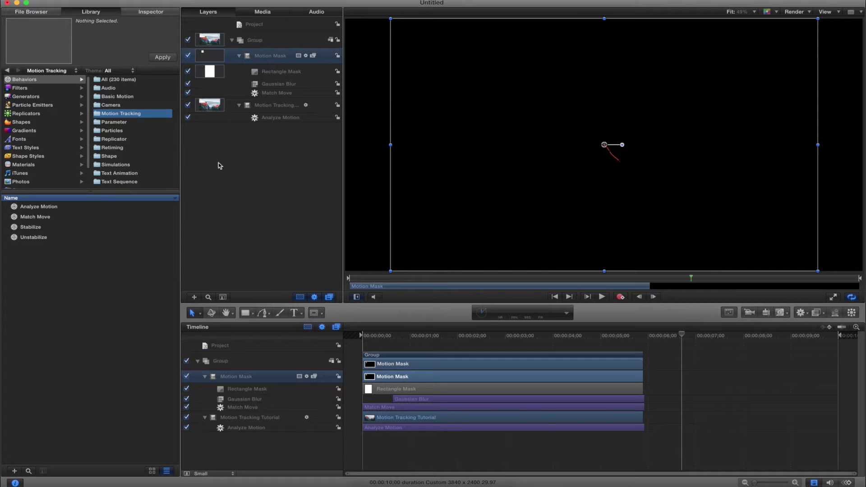
pyautogui.click(142, 12)
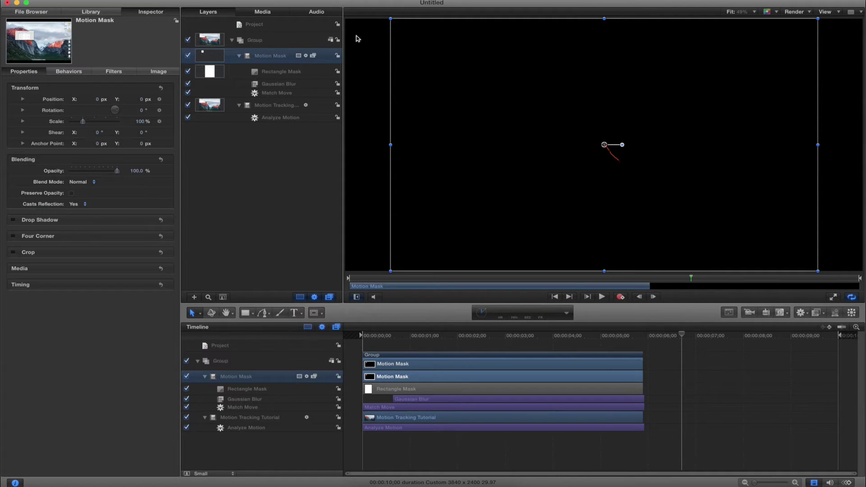
pyautogui.click(101, 13)
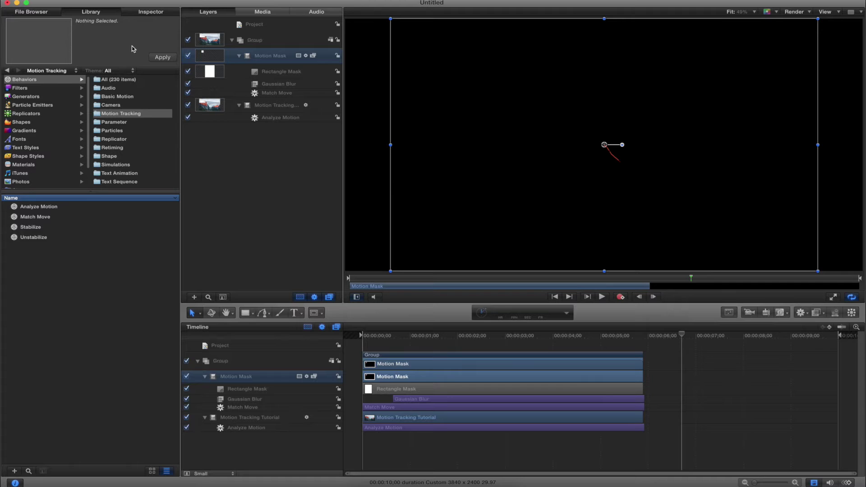
# Select Match Move and drag the Analyze Motion layer into its Source well.
pyautogui.click(155, 13)
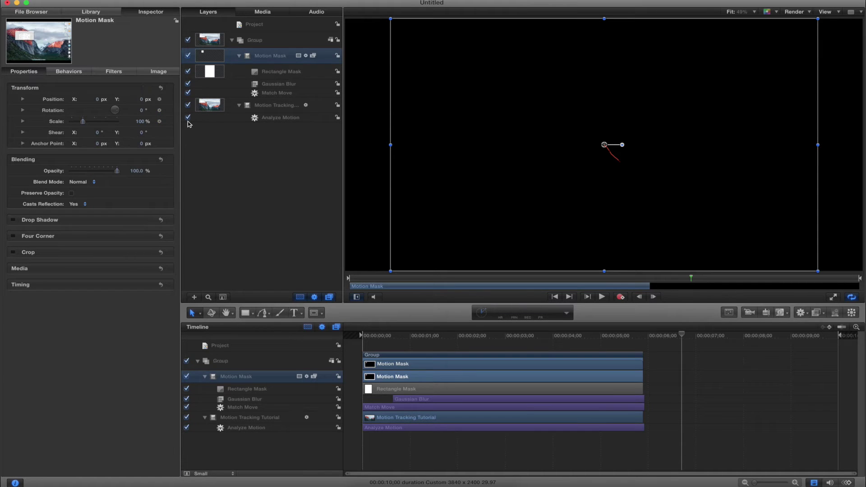
pyautogui.click(271, 94)
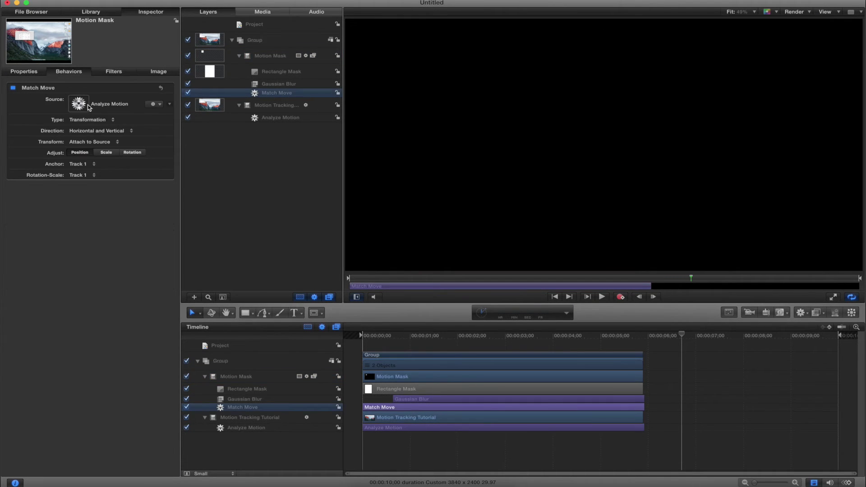
pyautogui.moveTo(257, 119); pyautogui.dragTo(95, 110)
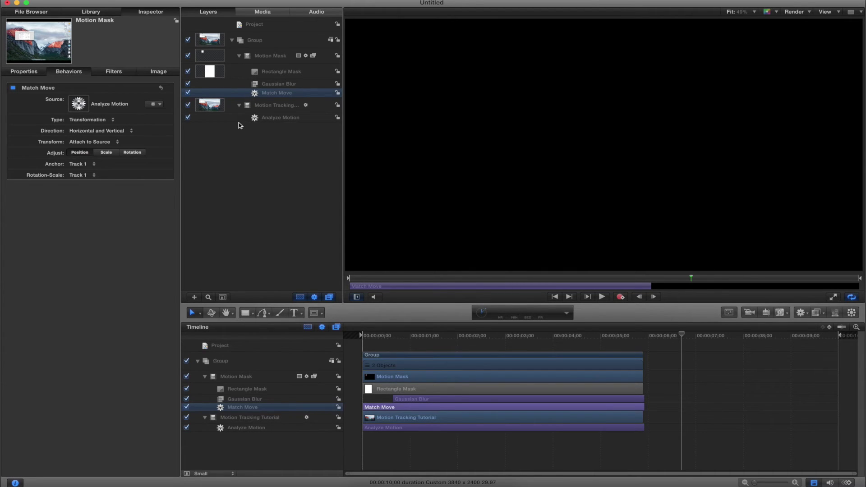